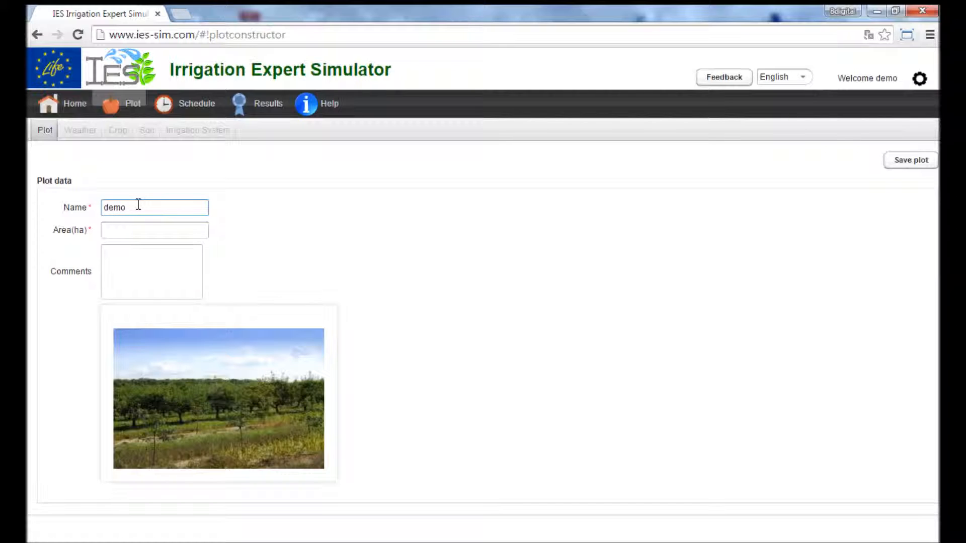
Step: Name the plot demo4, set its area to 1 ha, and save the plot
click(124, 229)
text(1)
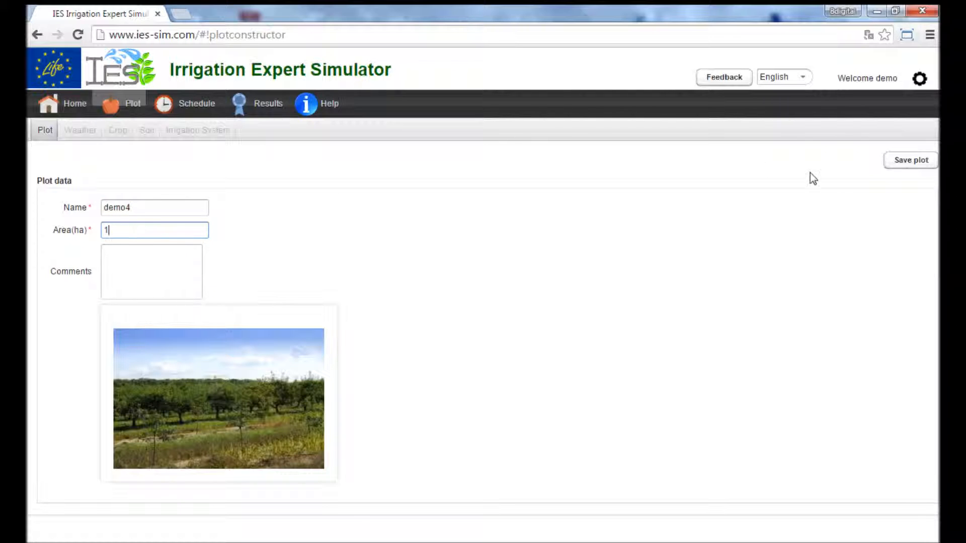
click(913, 158)
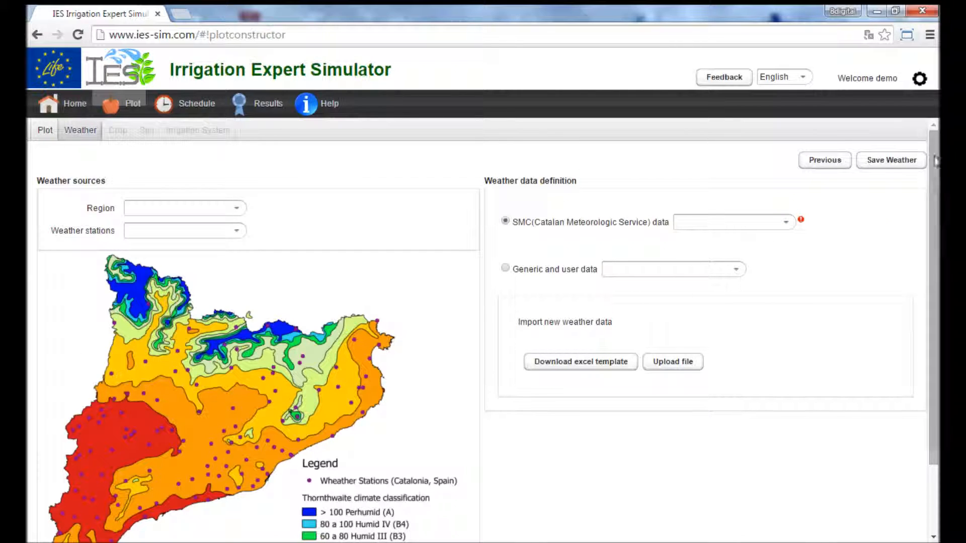
Step: Set the weather source region to AltUrgell and the weather station to la Seu d'Urgell
scroll(768, 231, down, 3)
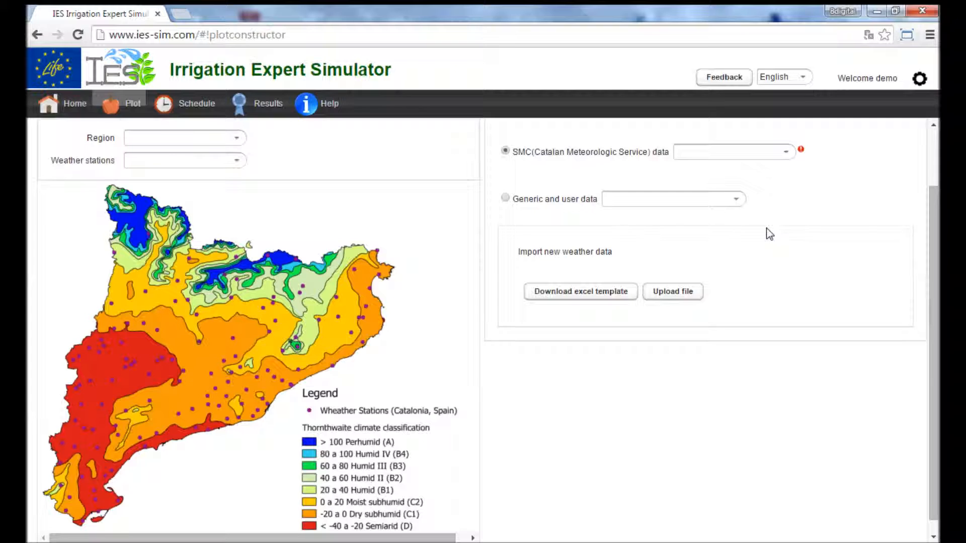
scroll(769, 230, up, 3)
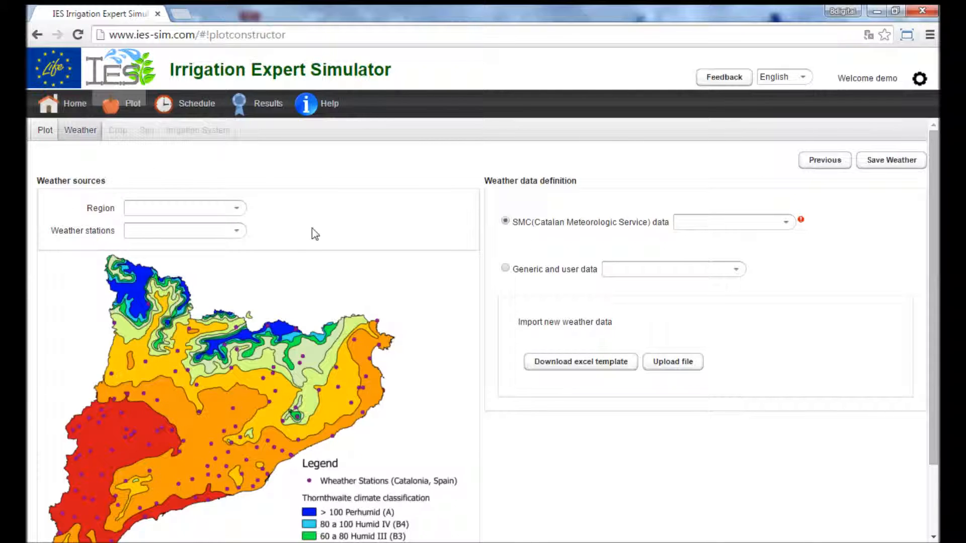
click(237, 208)
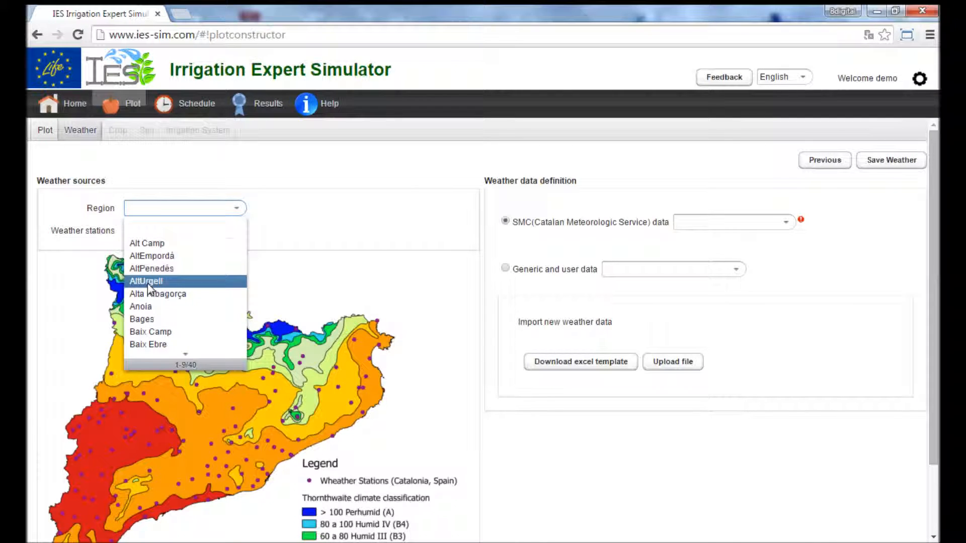
click(151, 282)
click(238, 231)
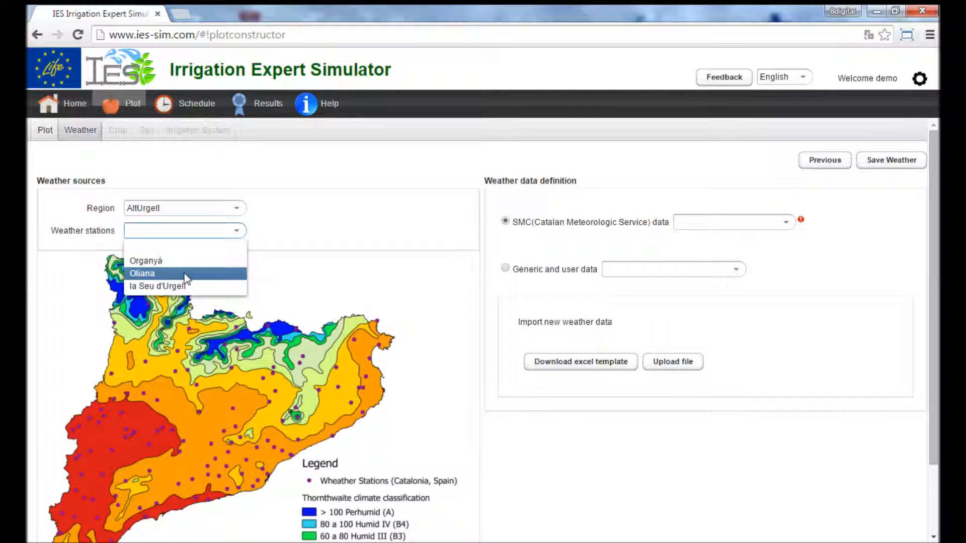
click(161, 286)
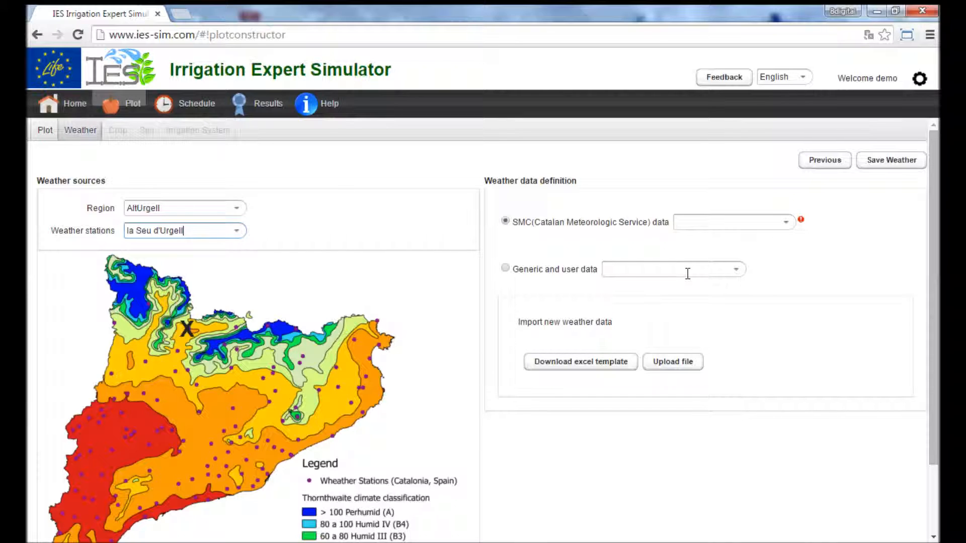
Step: Use the generic weather data file Italia-Pulla.csv for the plot and save the weather settings
click(505, 268)
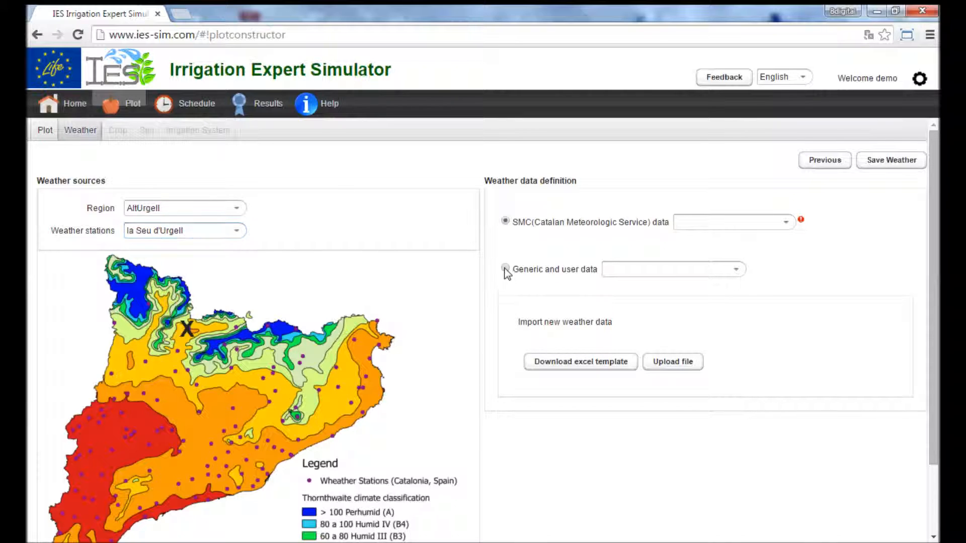
click(737, 270)
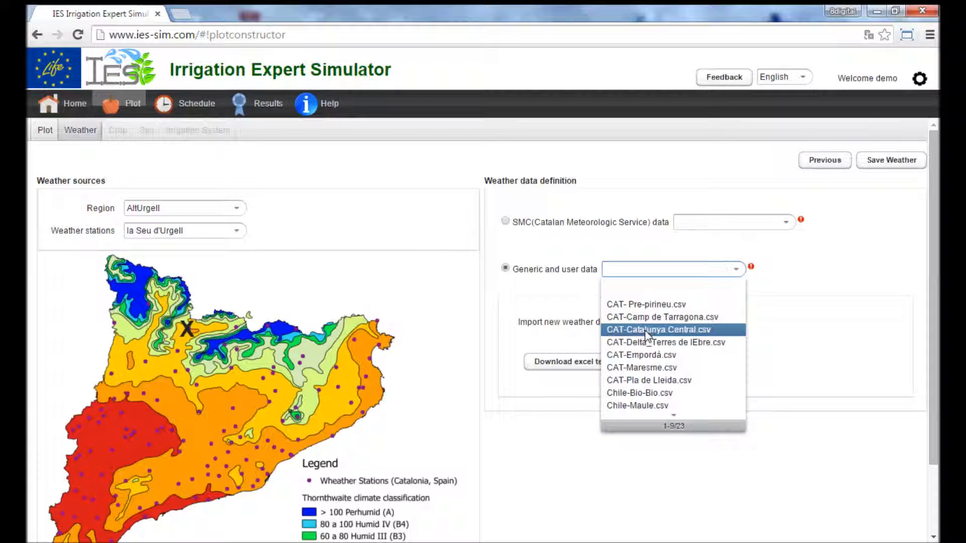
scroll(656, 385, down, 3)
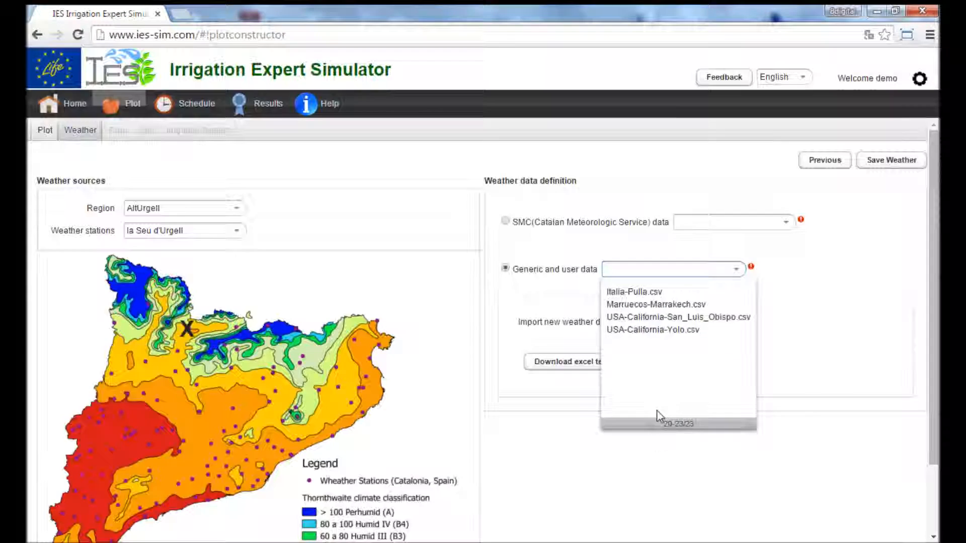
click(634, 295)
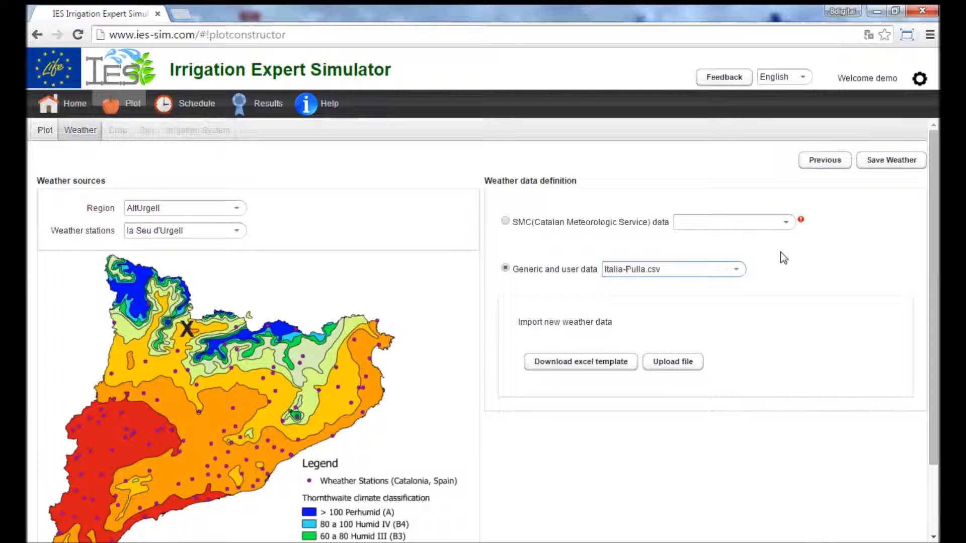
click(881, 161)
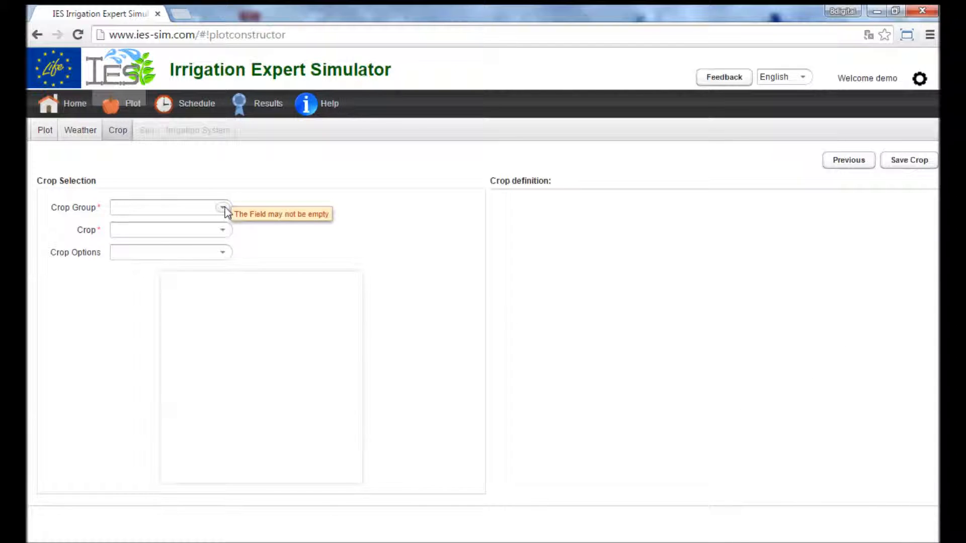
Step: Define the crop as Woody deciduous, Peach, Early, and set its flowering date to 14/03
click(223, 208)
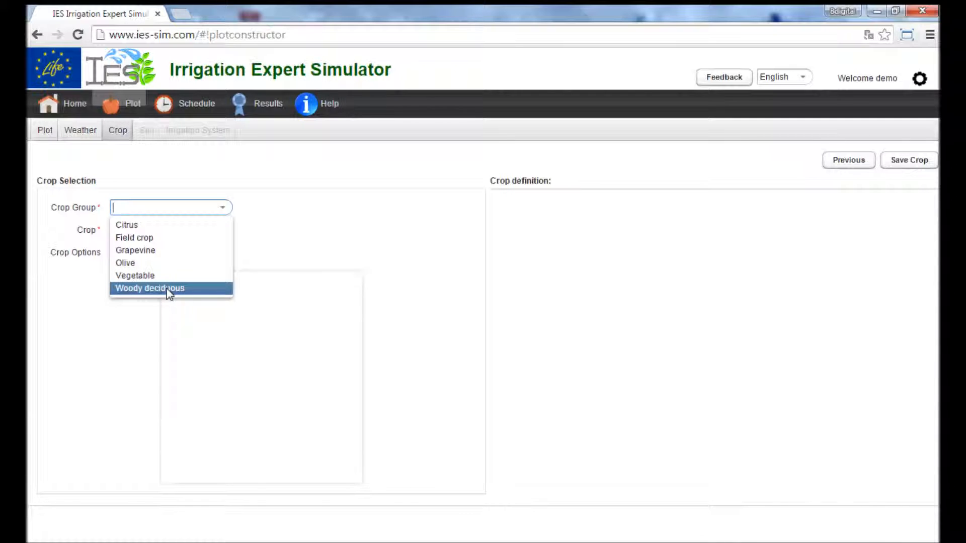
click(215, 290)
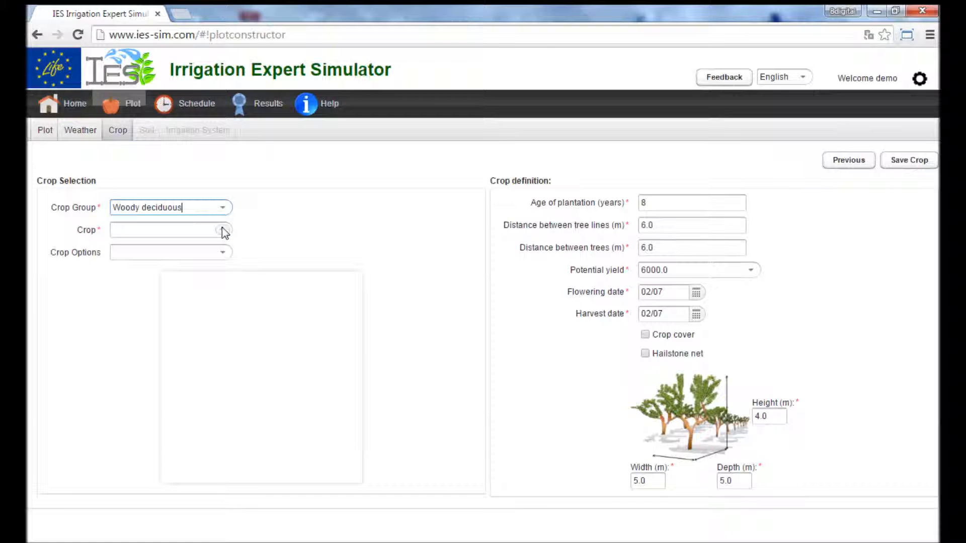
click(223, 230)
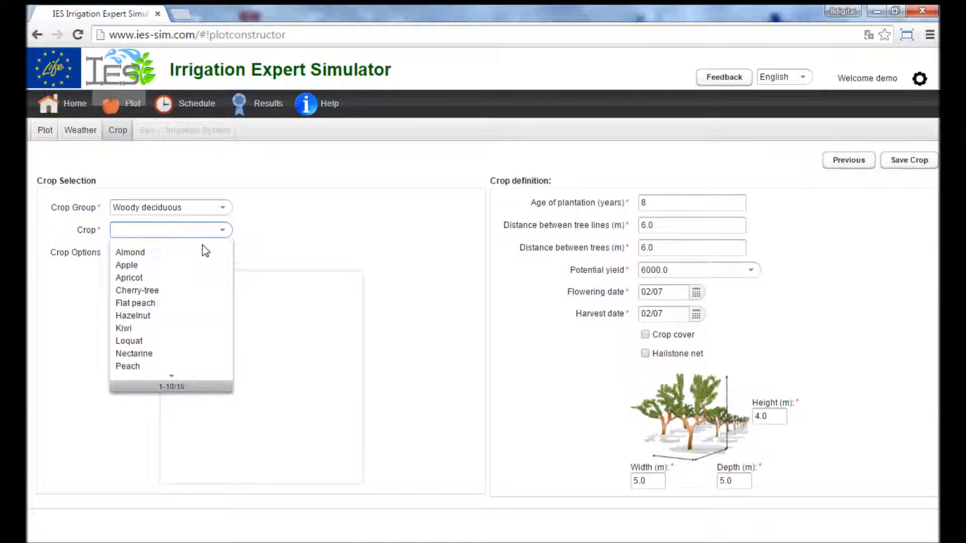
click(166, 367)
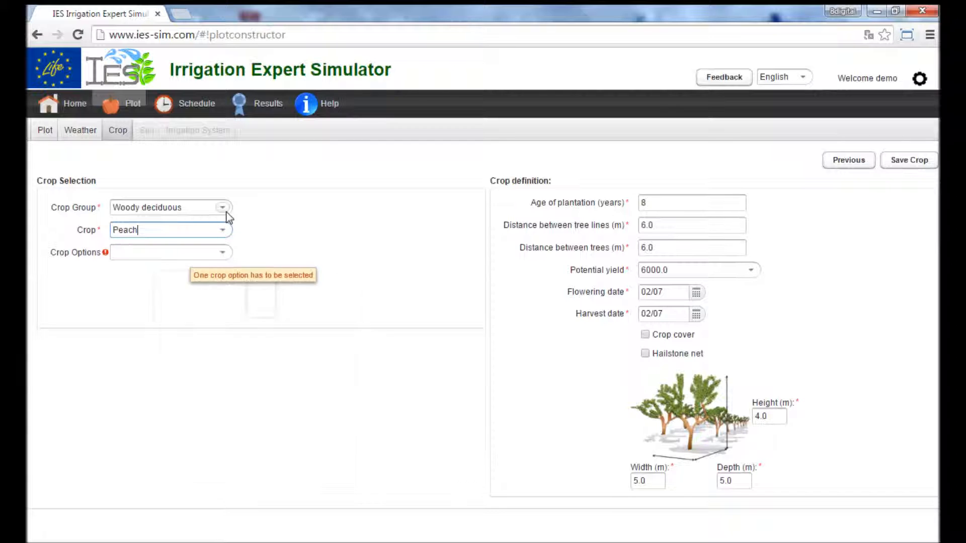
click(223, 252)
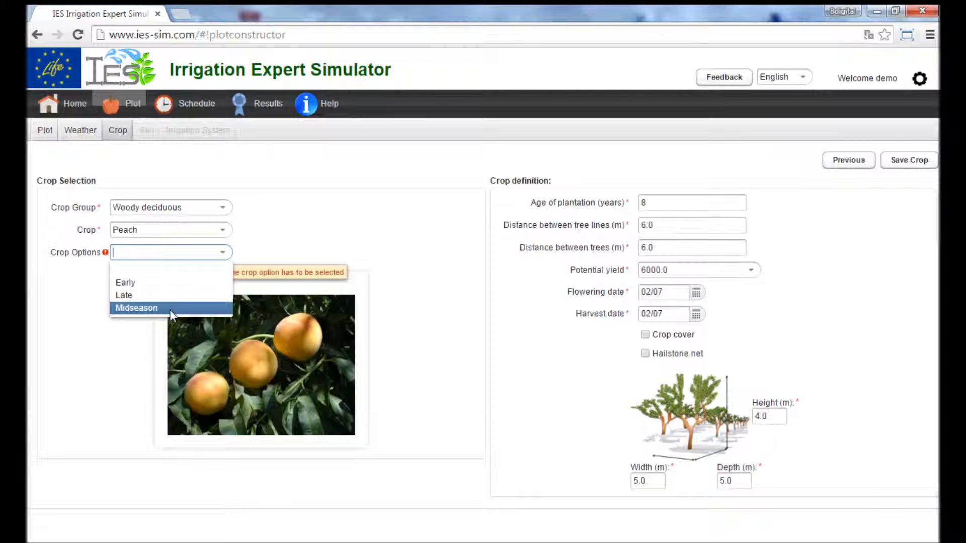
click(155, 283)
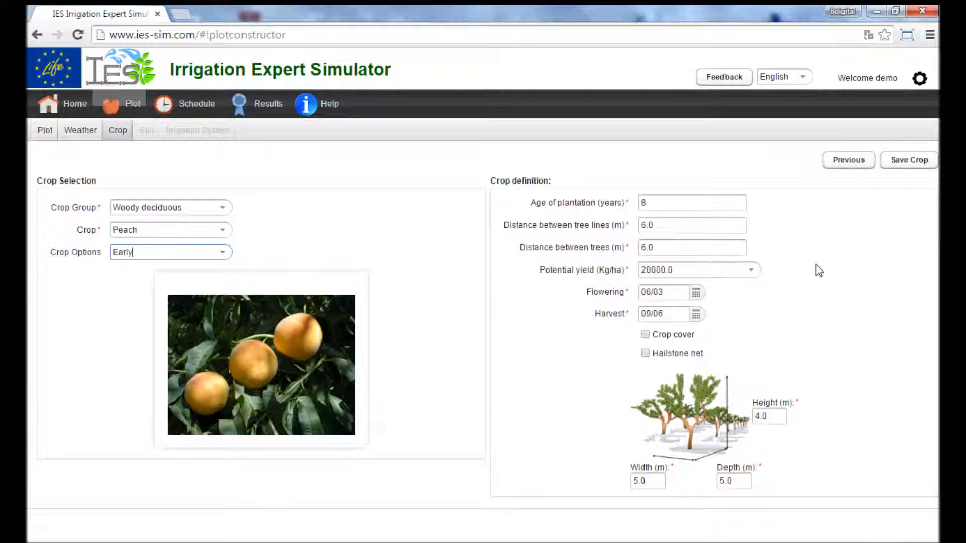
click(696, 294)
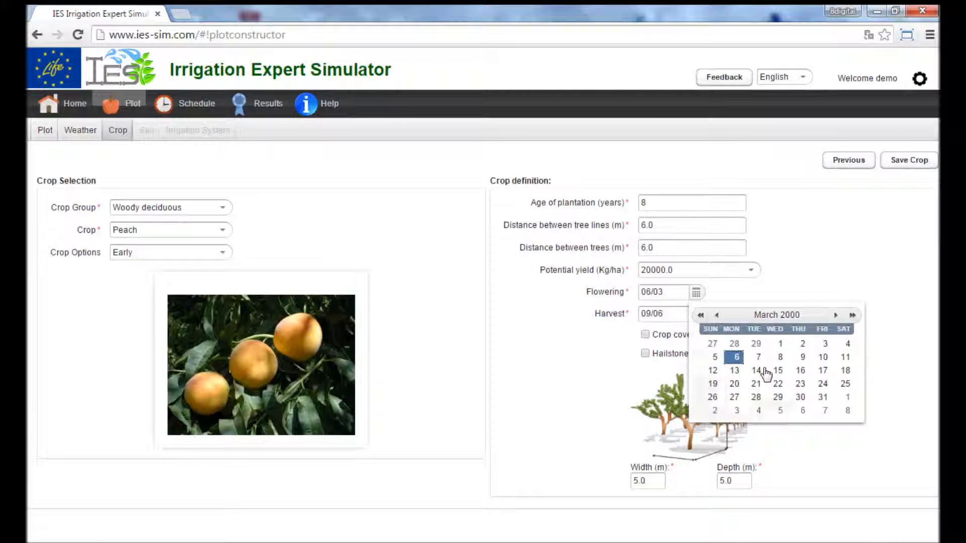
click(756, 372)
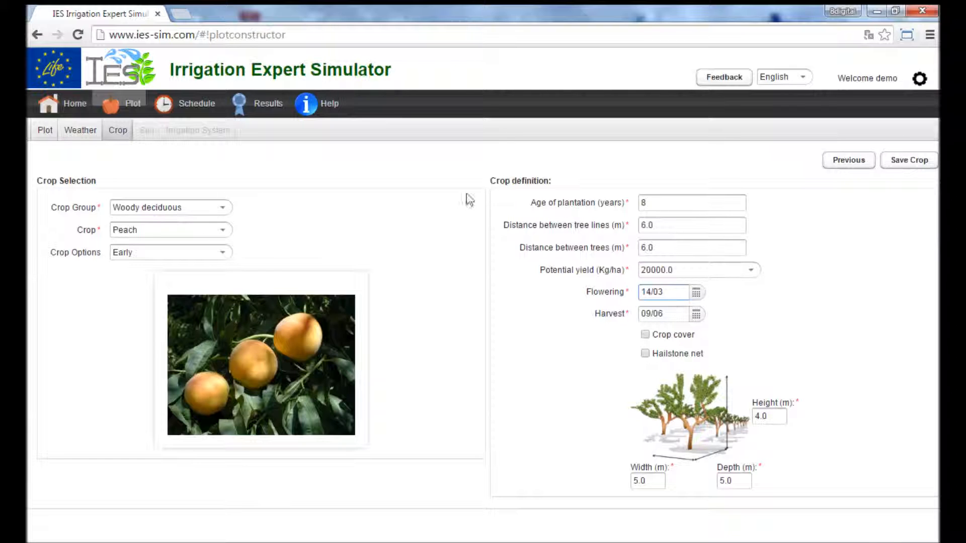
Step: Change the crop group to Field crop and choose Maize as the crop
click(226, 210)
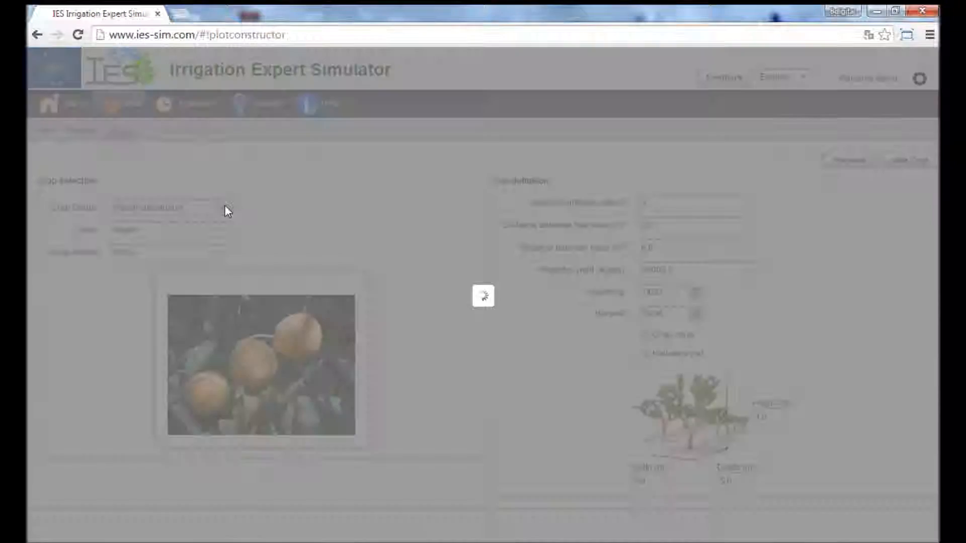
click(151, 238)
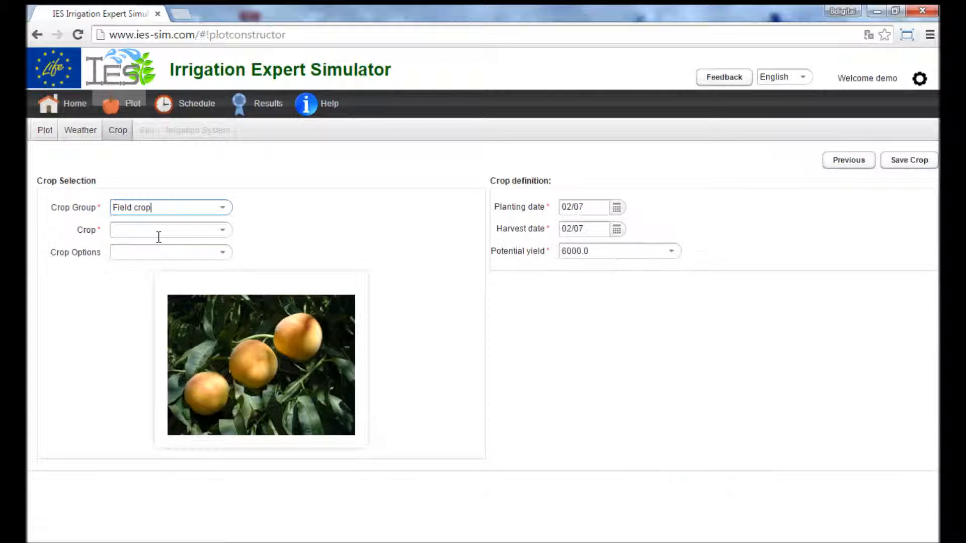
click(222, 230)
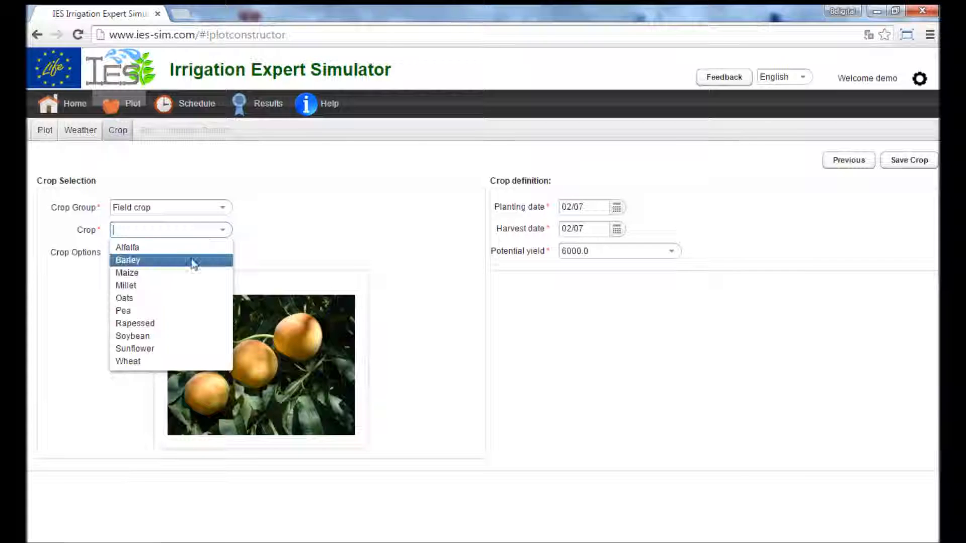
click(147, 273)
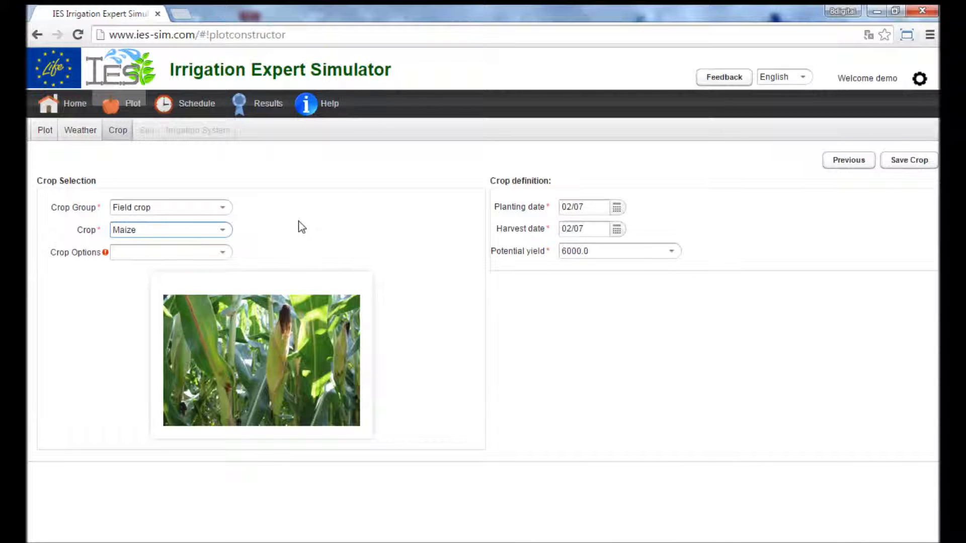
Step: Set the crop group to Woody deciduous, the crop to Peach with the Late option, and save the crop
click(228, 209)
click(172, 287)
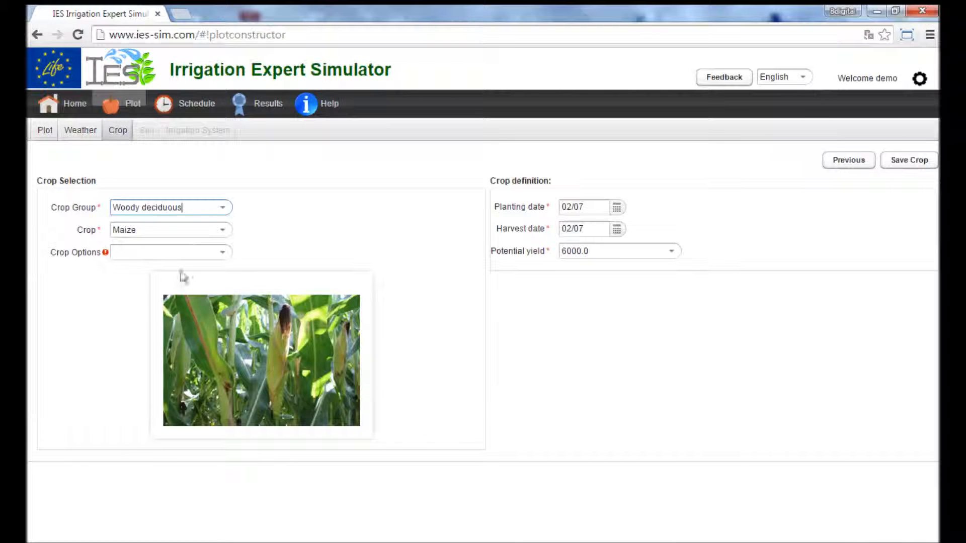
click(211, 233)
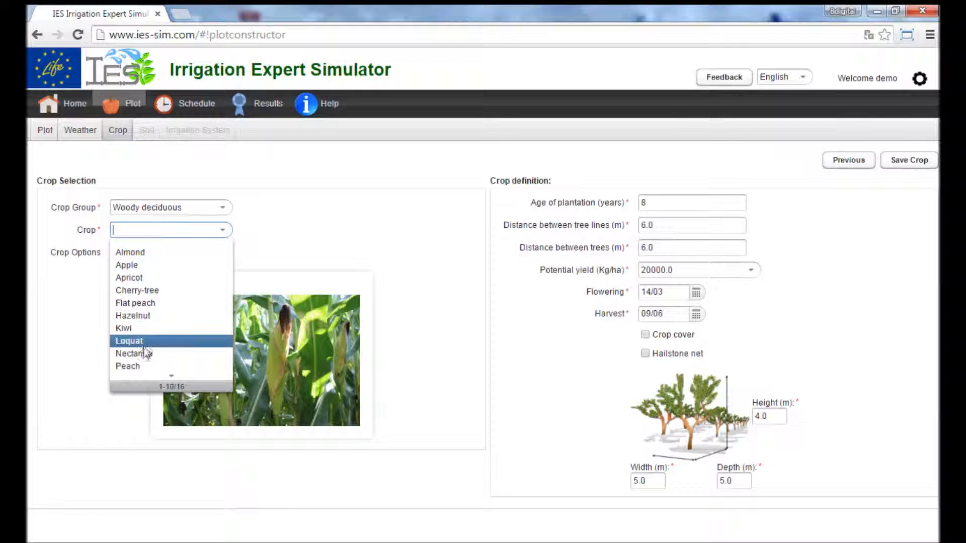
click(133, 366)
click(222, 253)
click(222, 254)
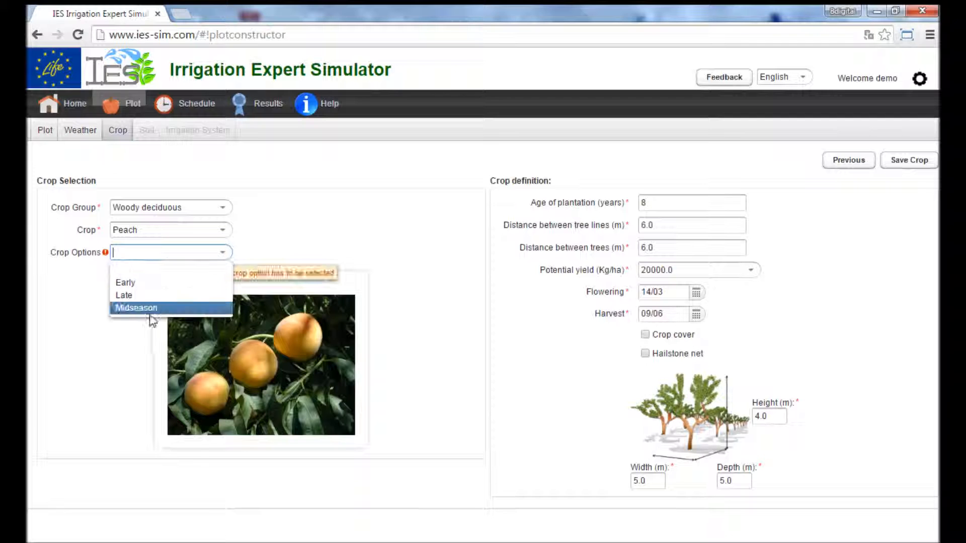
click(156, 297)
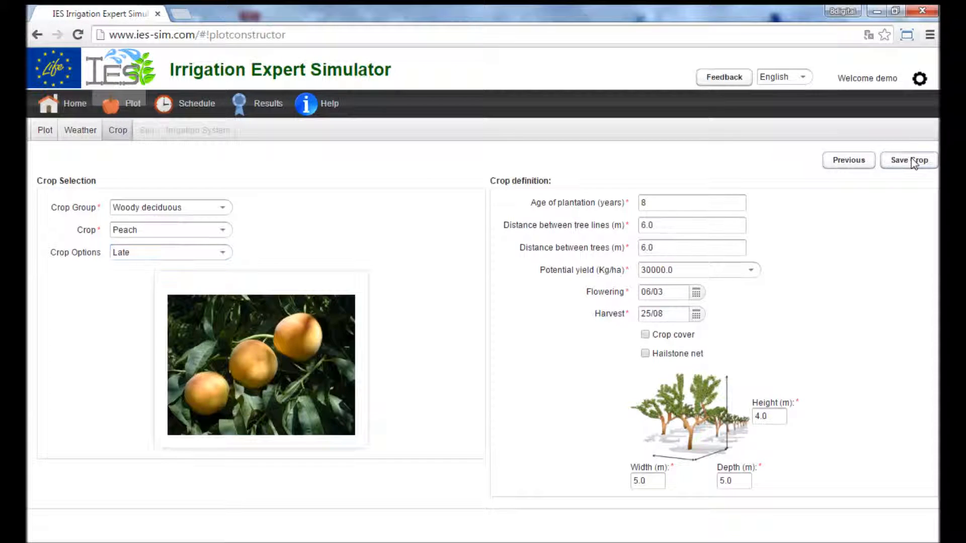
click(914, 161)
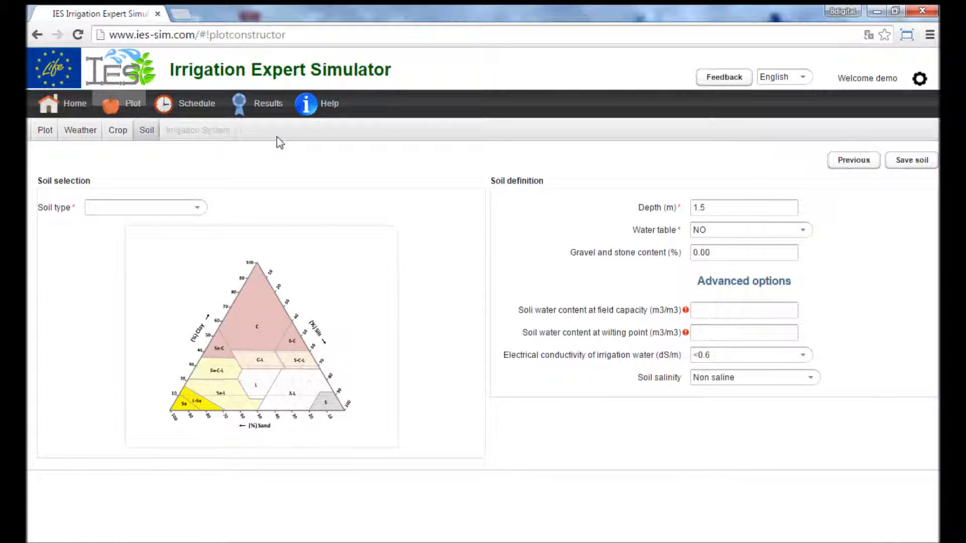
Step: Set the soil type to Loam, keep the default soil definition values, and save the soil
click(200, 209)
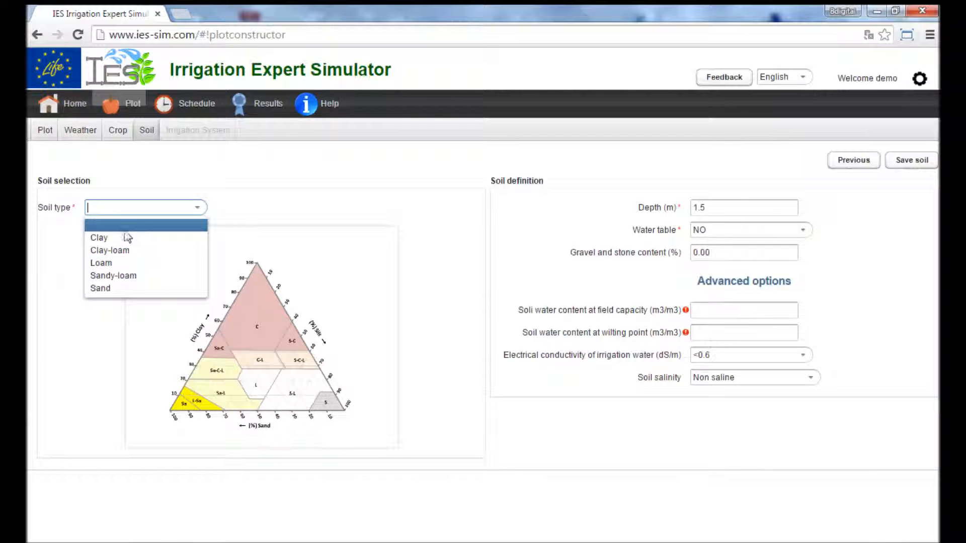
click(112, 265)
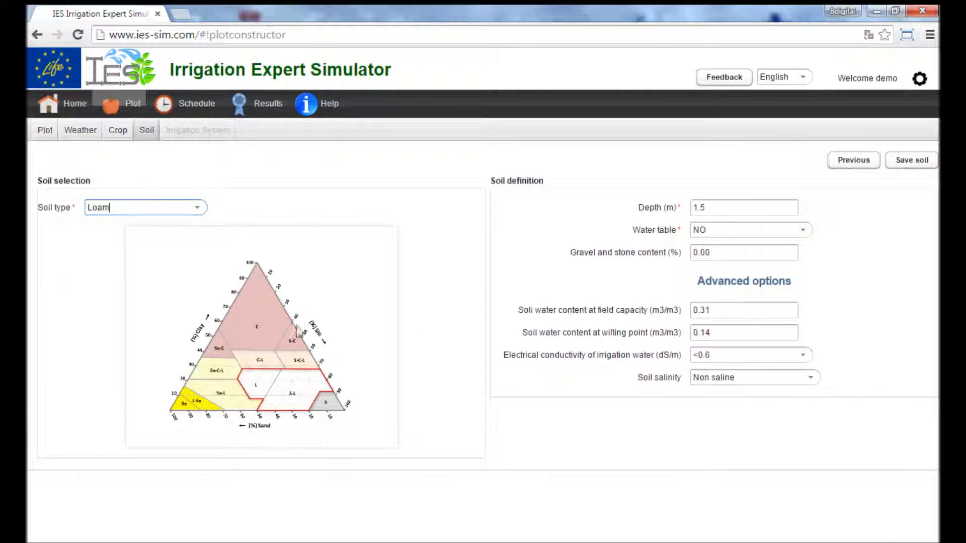
click(760, 210)
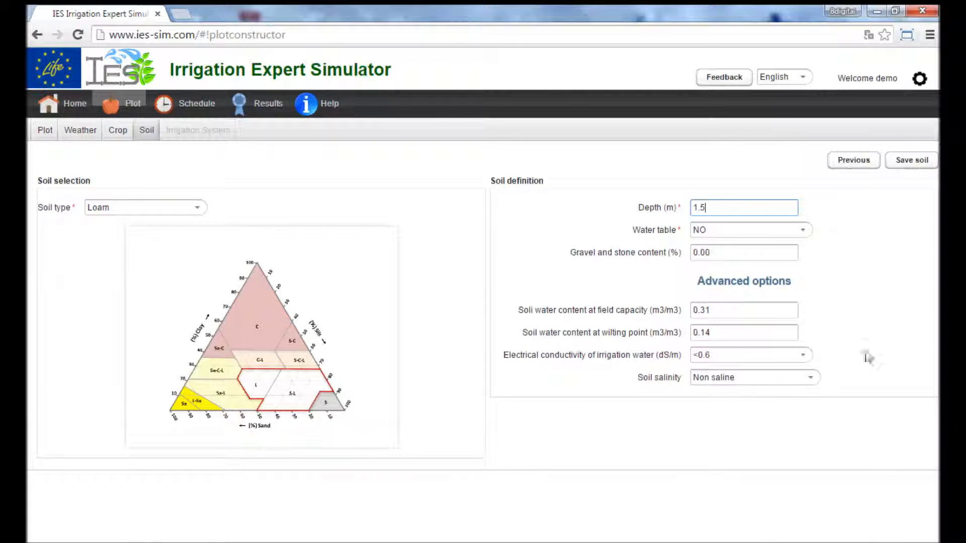
click(916, 161)
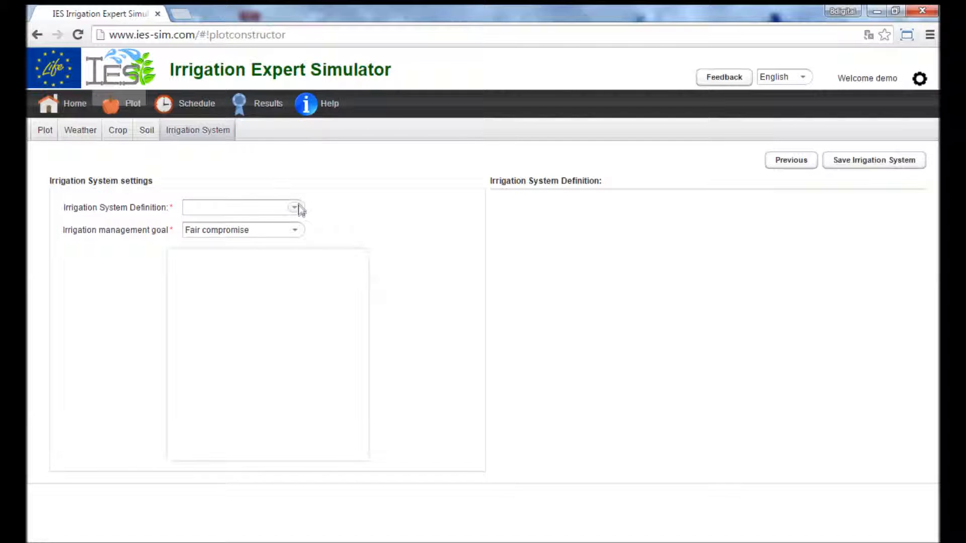
Step: Set the plot's irrigation system definition to Surface
click(297, 209)
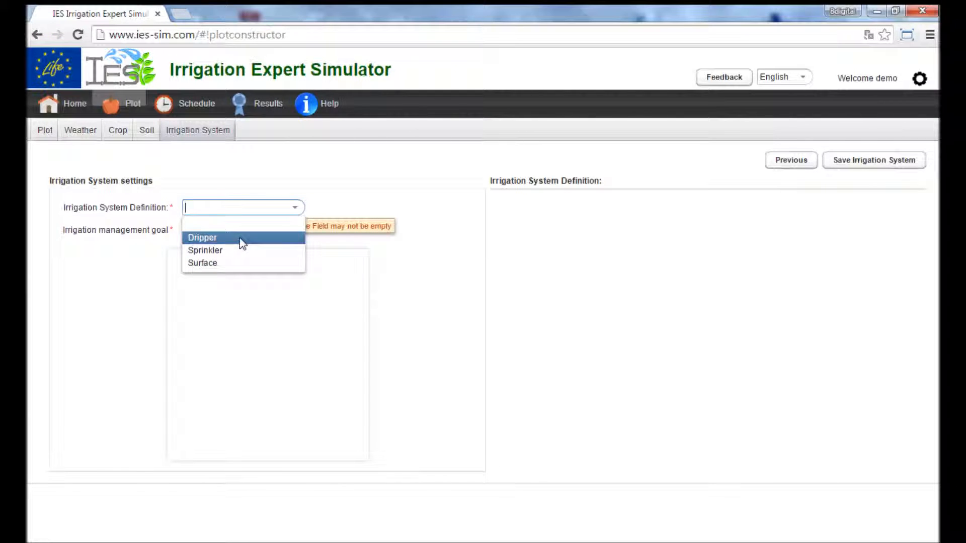
click(221, 263)
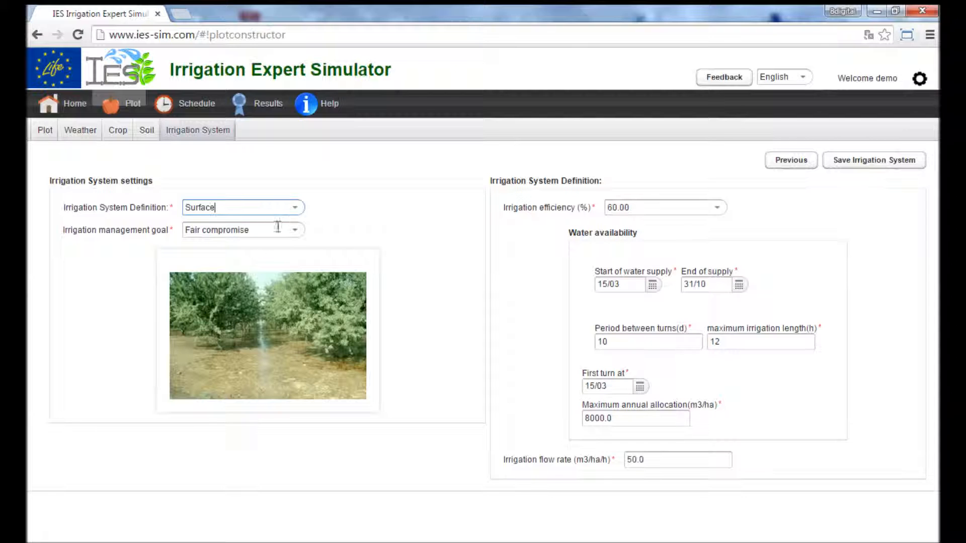
Step: Switch the irrigation system definition to Sprinkler to see its settings, and finally set it to Dripper
click(295, 207)
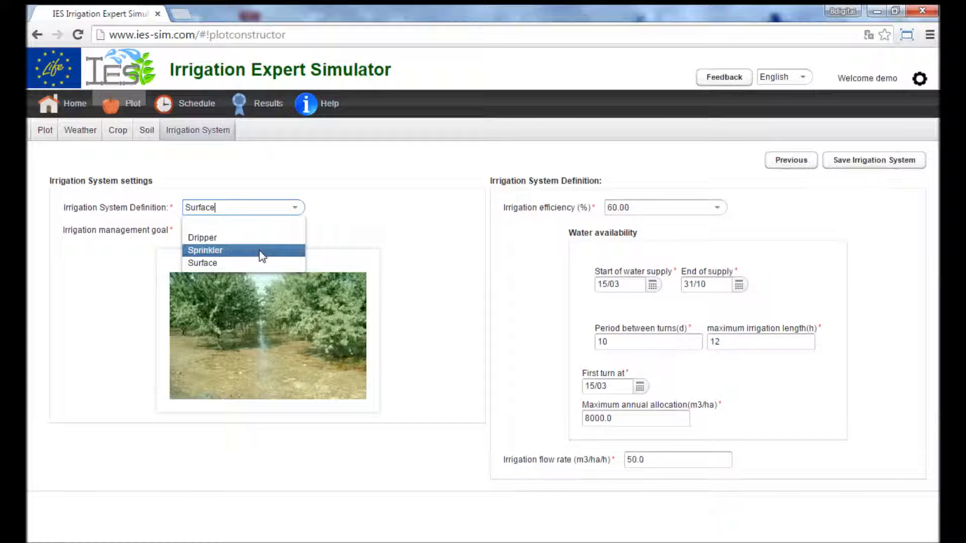
click(259, 251)
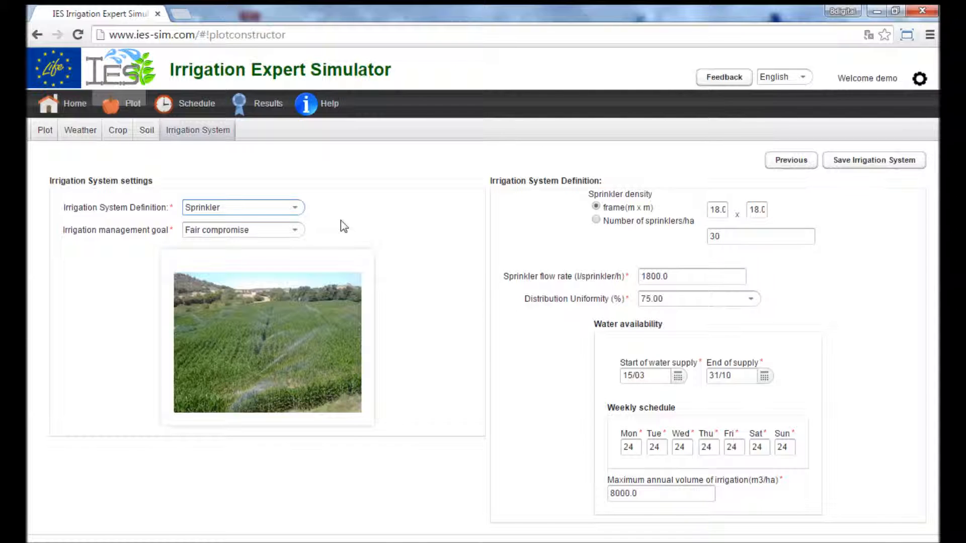
click(297, 209)
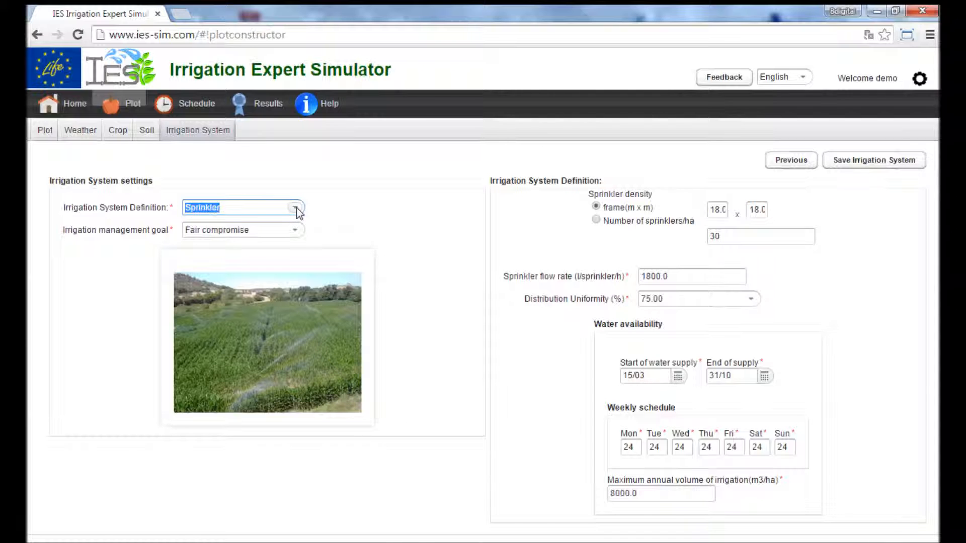
click(227, 235)
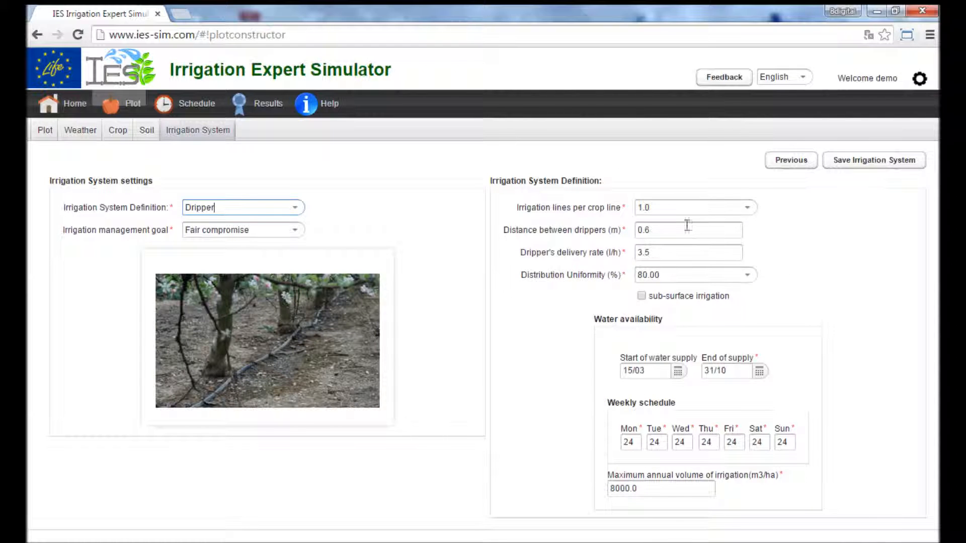
Step: Keep the 0.6 m dripper distance, 3.5 l/h delivery rate and Fair compromise management goal, and save the irrigation system
click(700, 253)
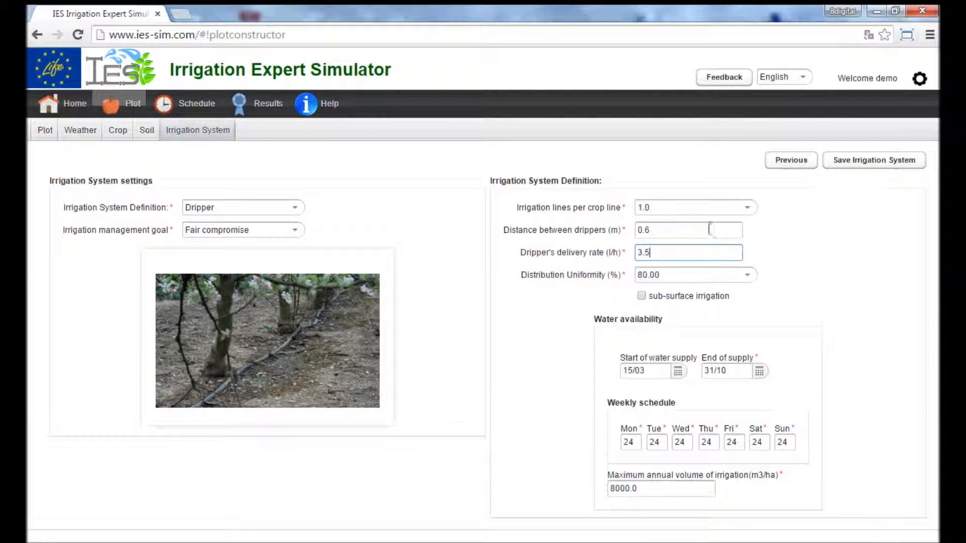
click(693, 233)
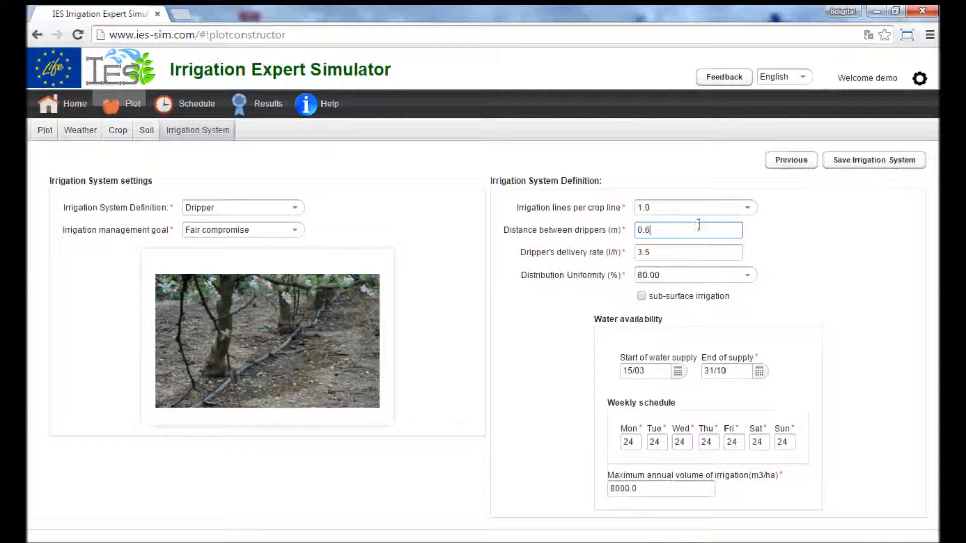
drag(641, 230, 662, 230)
click(297, 230)
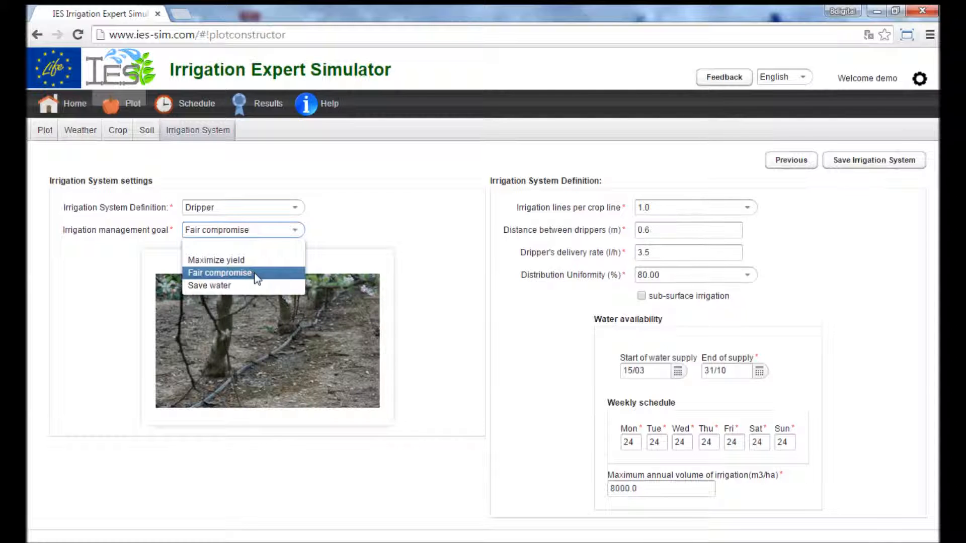
click(436, 207)
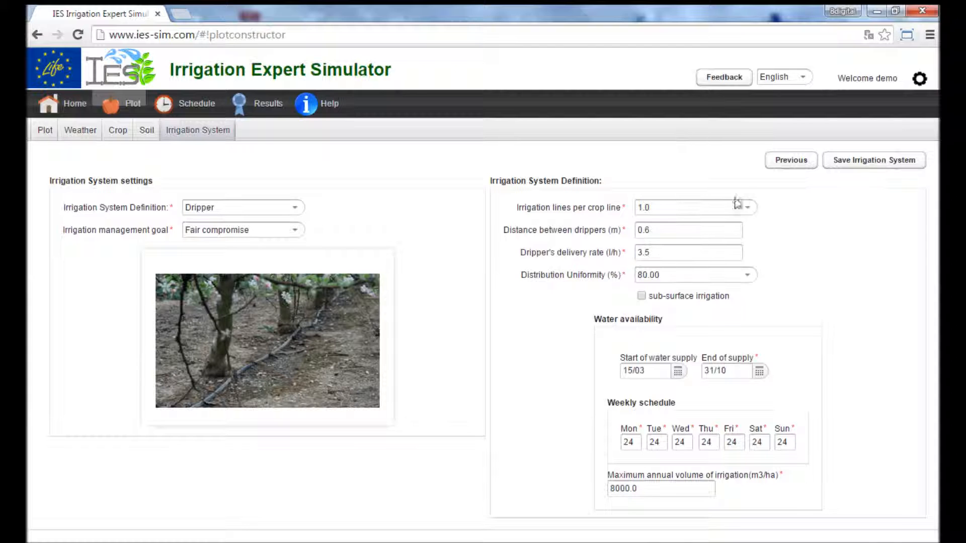
click(896, 165)
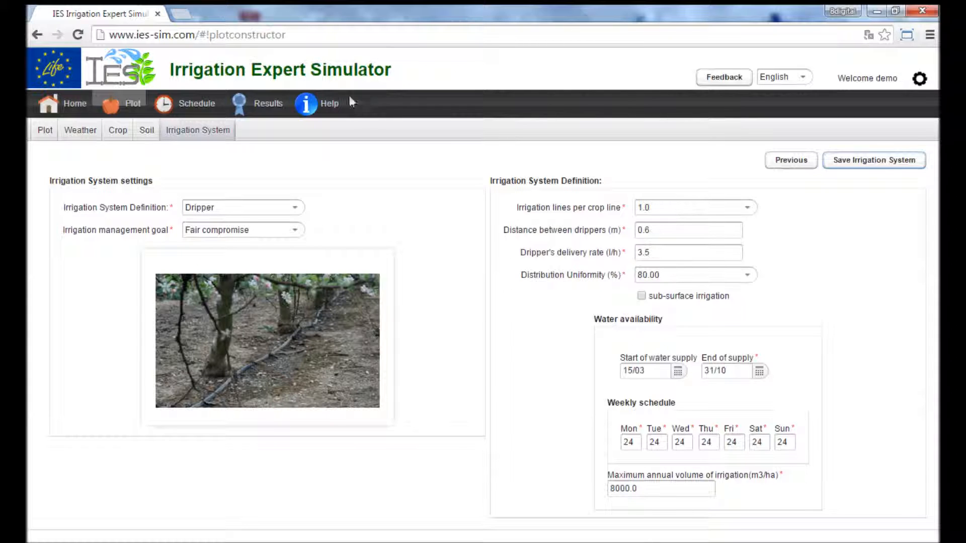
Step: Open the simulator's help documentation
click(314, 112)
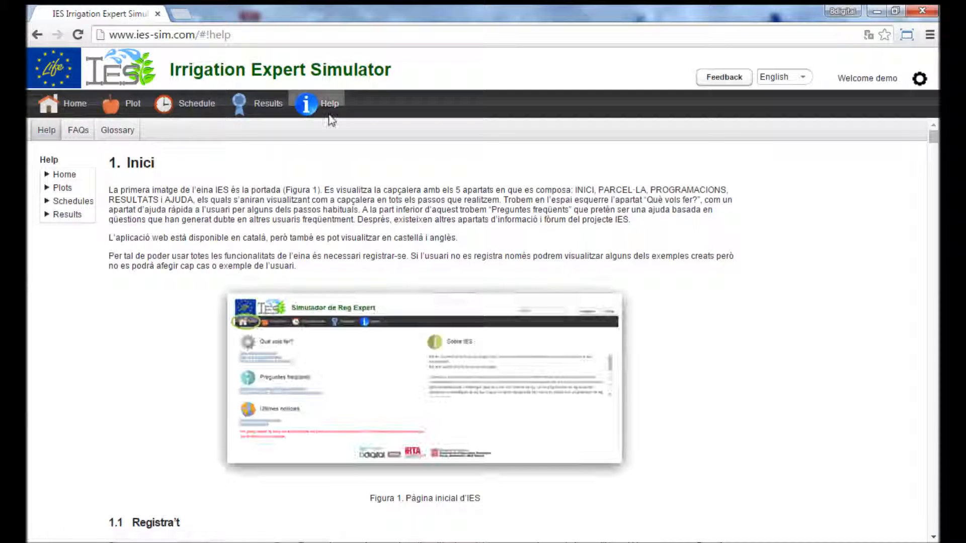